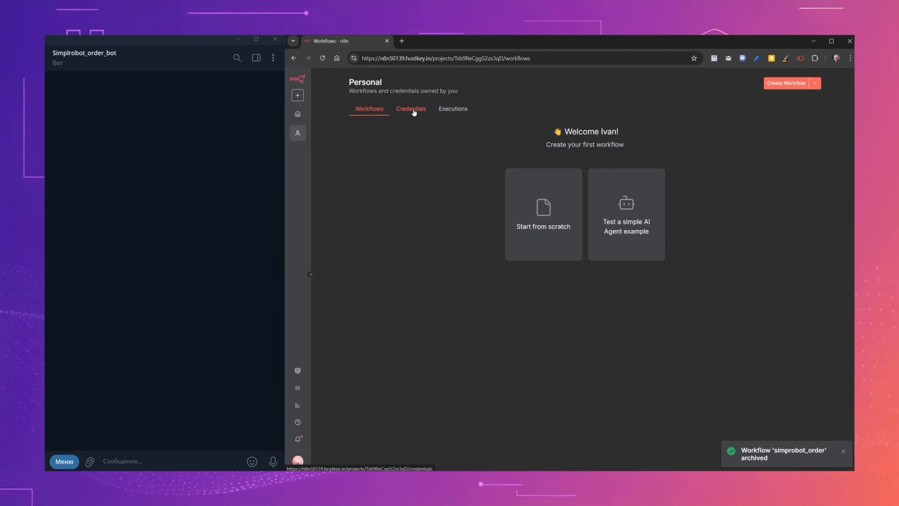
# Review the saved Google Sheets and Telegram credentials
pyautogui.click(414, 112)
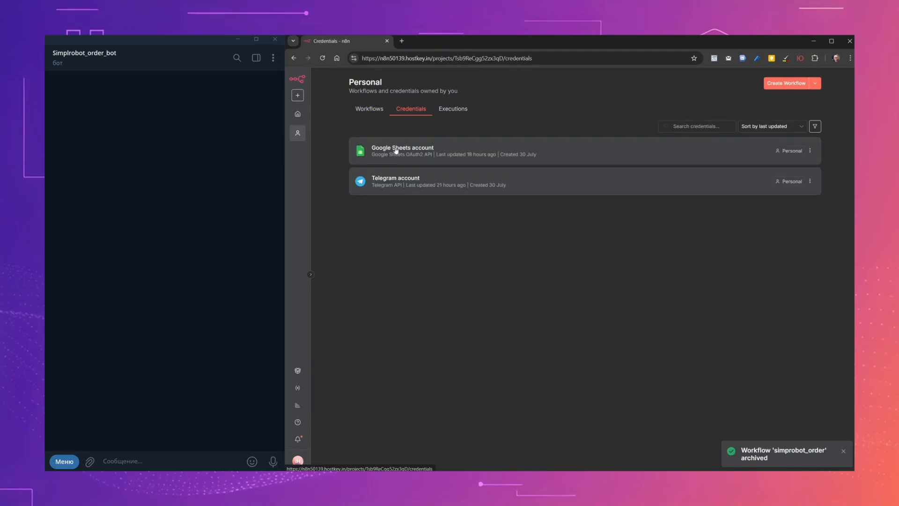
pyautogui.click(501, 151)
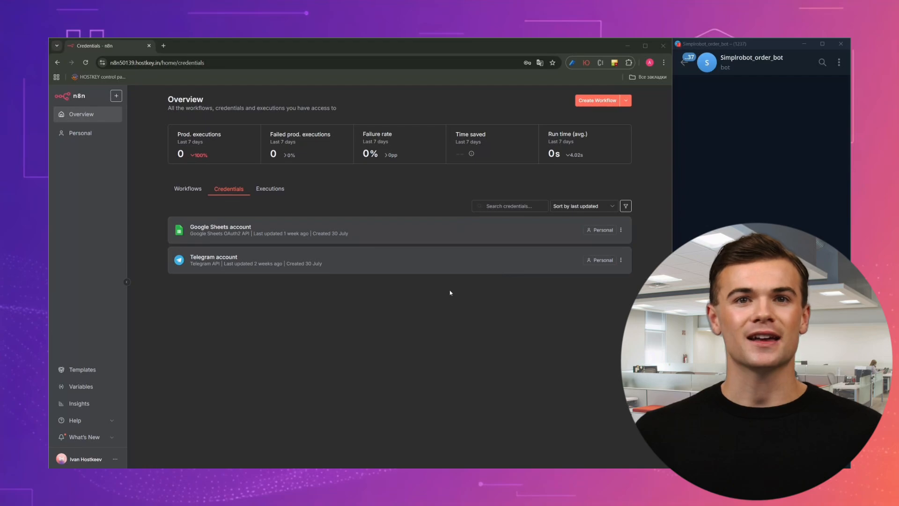
pyautogui.click(344, 259)
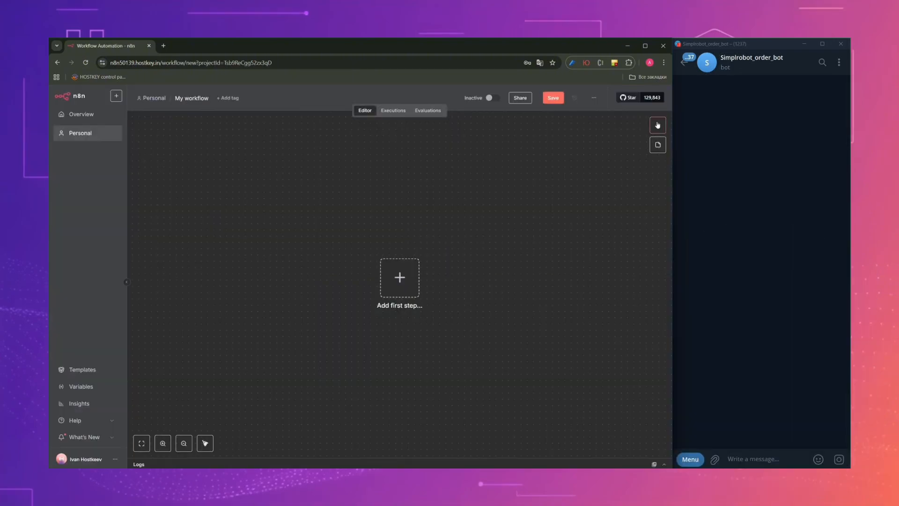
# Add a Telegram trigger that fires on message as the first step of the new workflow
pyautogui.click(657, 125)
pyautogui.write('Telegra')
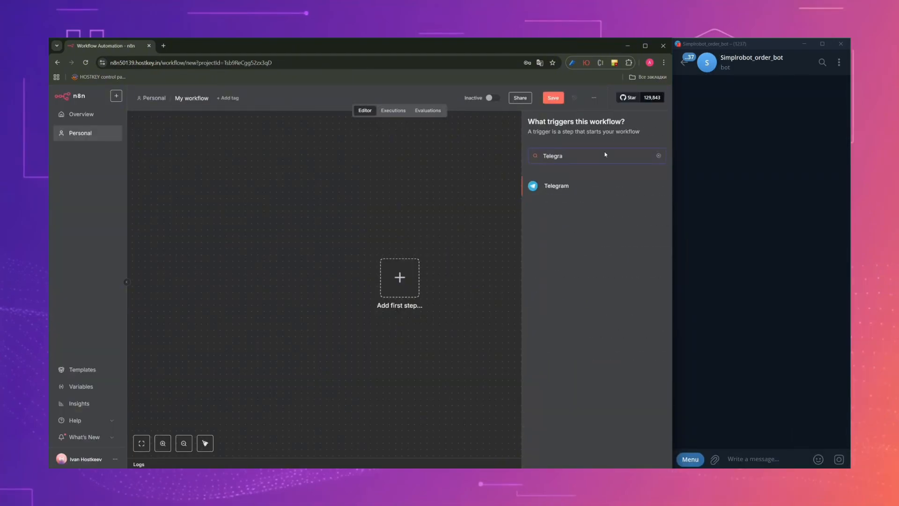
pyautogui.click(561, 189)
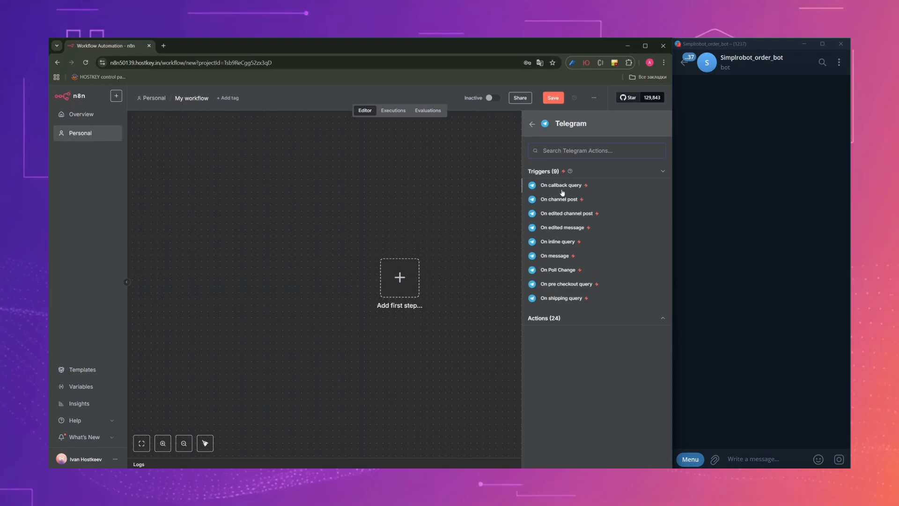
pyautogui.click(555, 255)
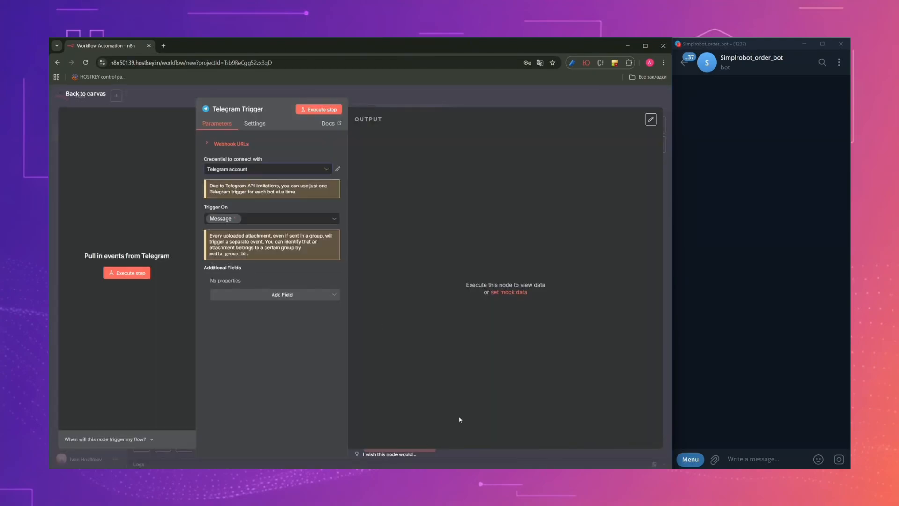
# Execute the Telegram Trigger and send the /order command to the bot as its test event
pyautogui.click(323, 109)
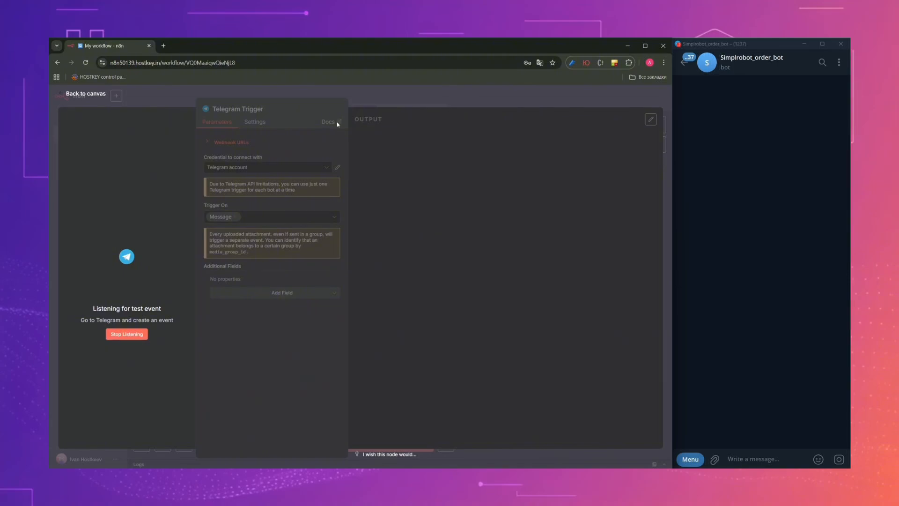
pyautogui.click(690, 458)
pyautogui.click(702, 440)
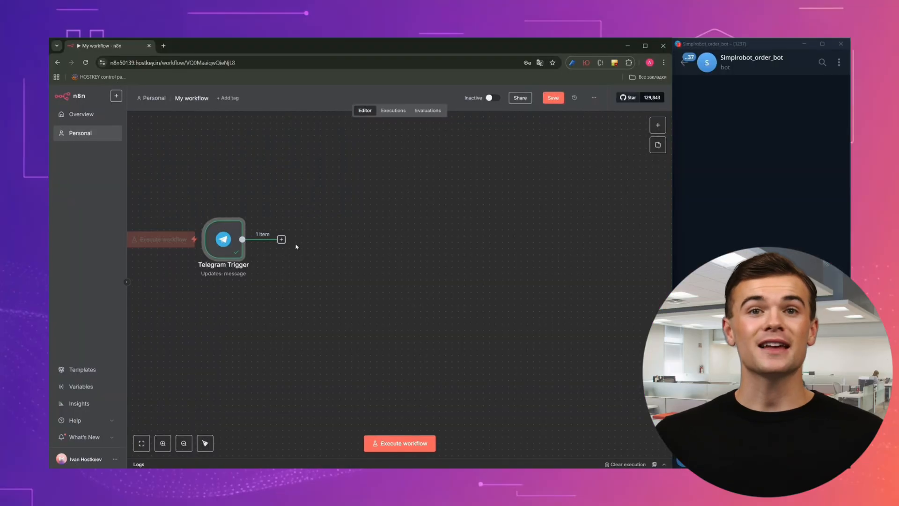
# Add a Switch node after the Telegram Trigger with two routing rules, both checking the message text {{ $json.message.text }}
pyautogui.click(281, 239)
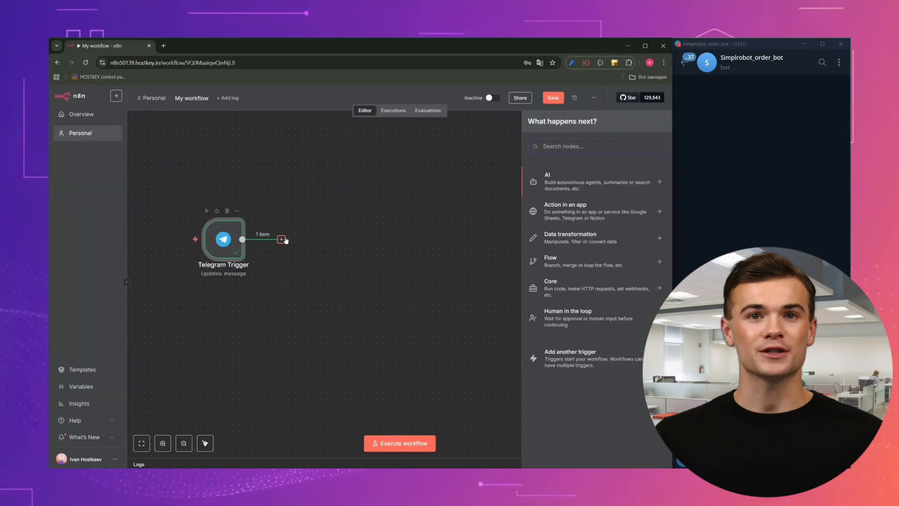
pyautogui.write('Sw')
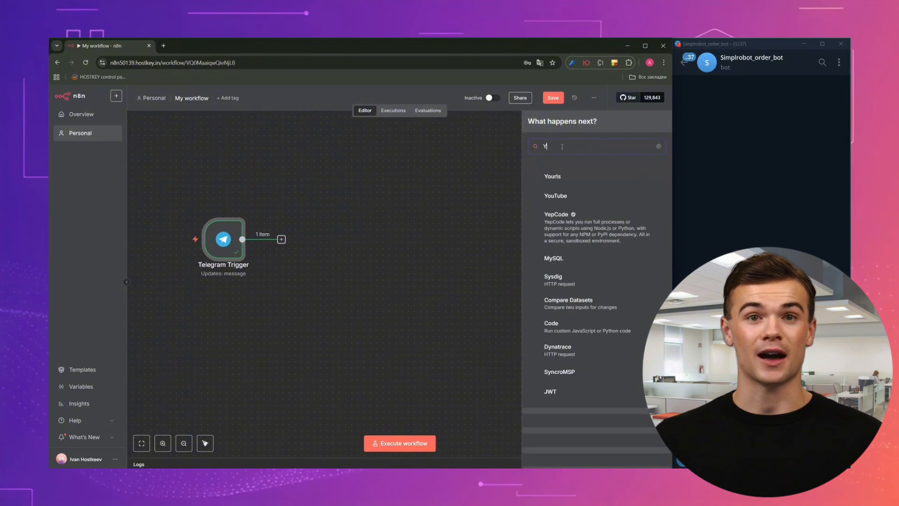
pyautogui.click(564, 178)
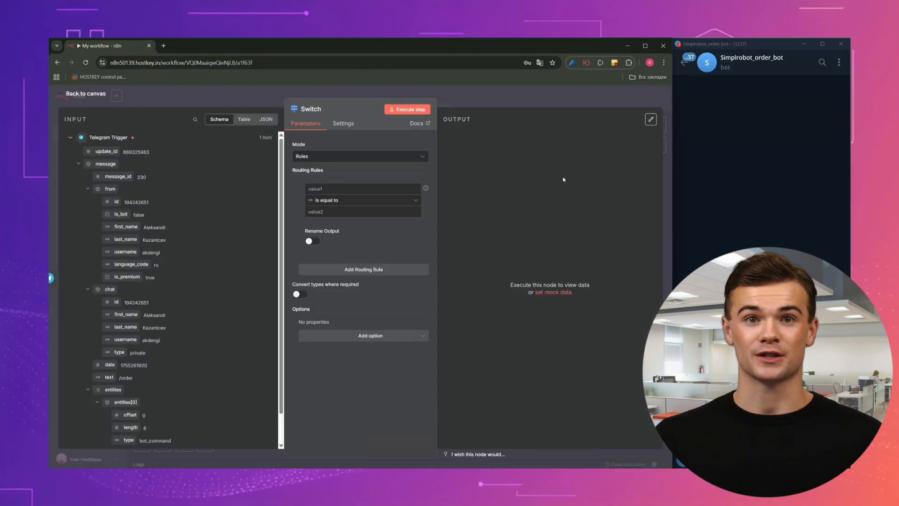
pyautogui.click(364, 271)
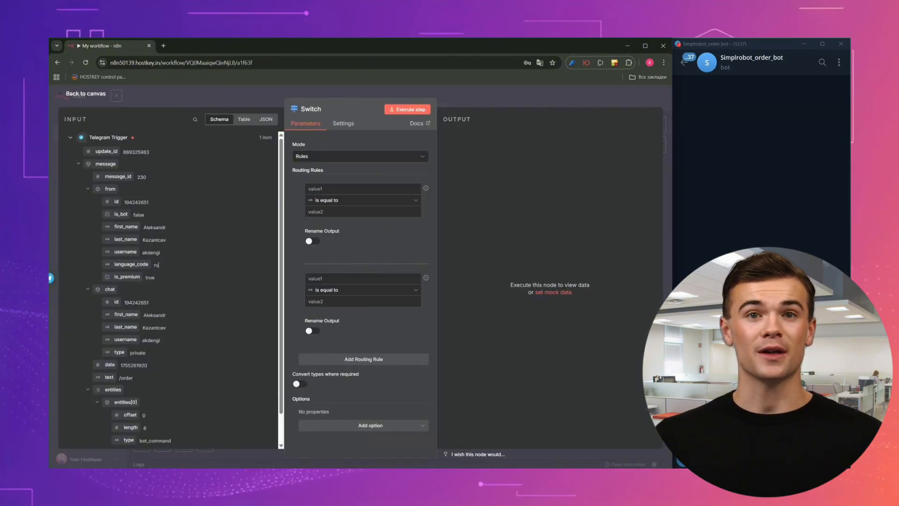
pyautogui.moveTo(106, 378); pyautogui.dragTo(327, 279)
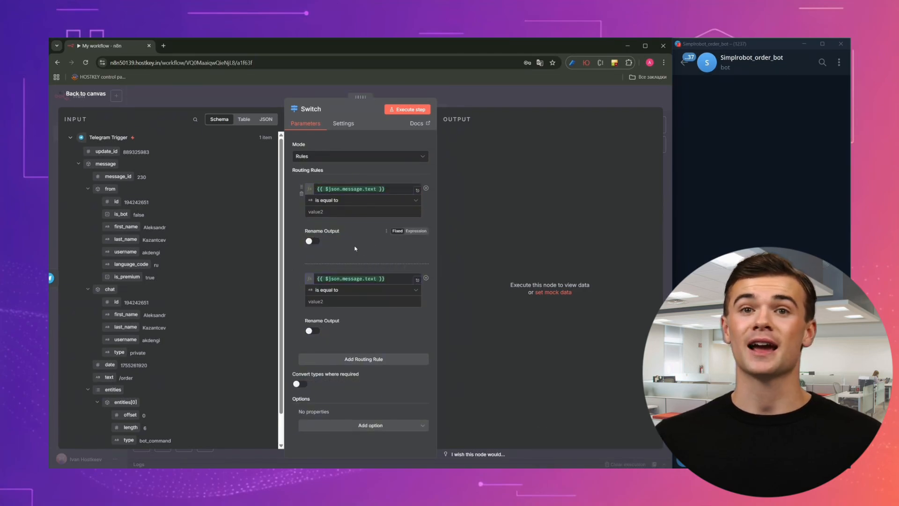
# Set the first rule to is equal to /order and the second to is not equal to /order, then execute the Switch
pyautogui.click(335, 213)
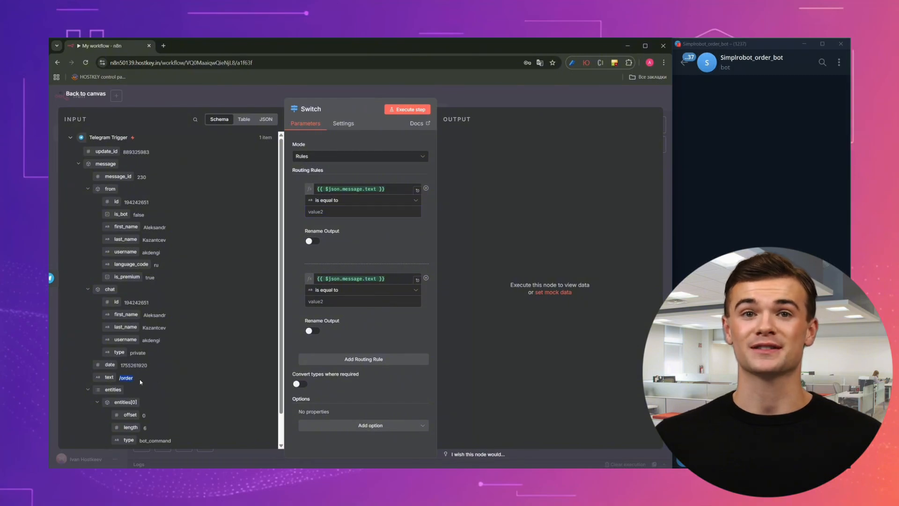
pyautogui.write('/order')
pyautogui.click(341, 291)
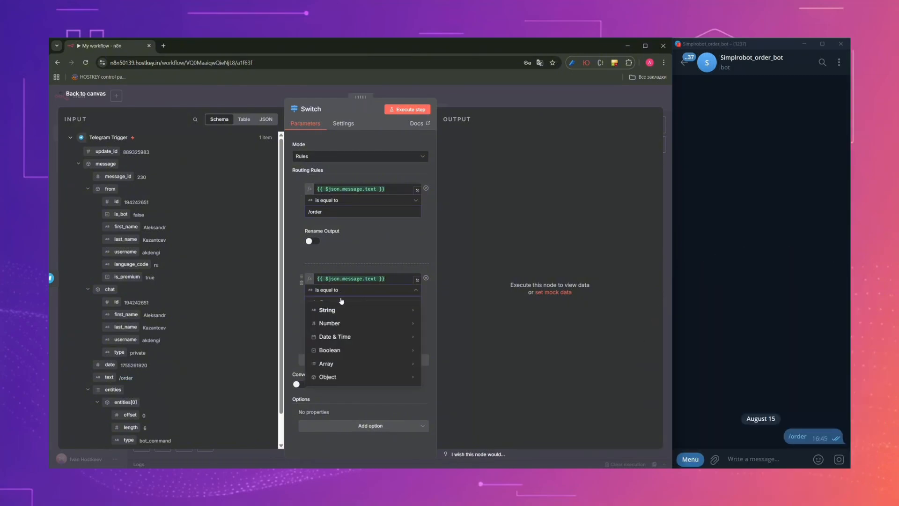
pyautogui.moveTo(357, 310)
pyautogui.click(458, 194)
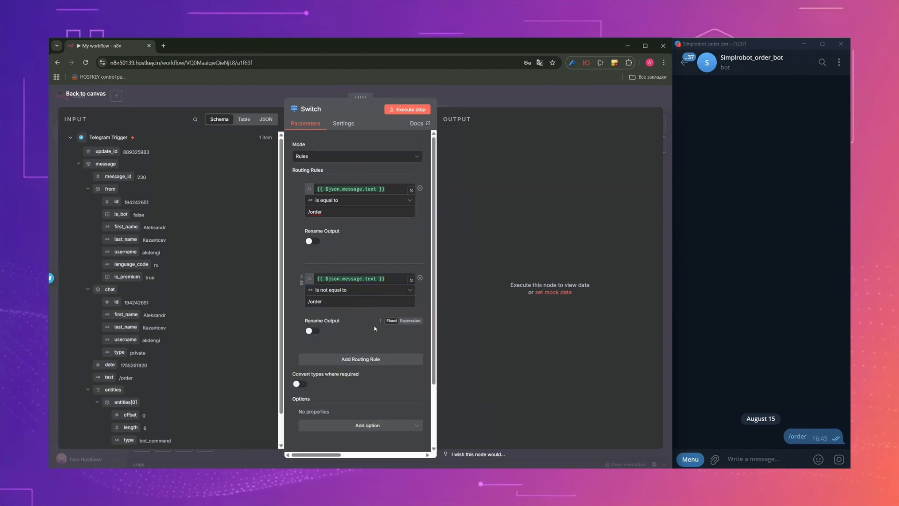
pyautogui.click(415, 107)
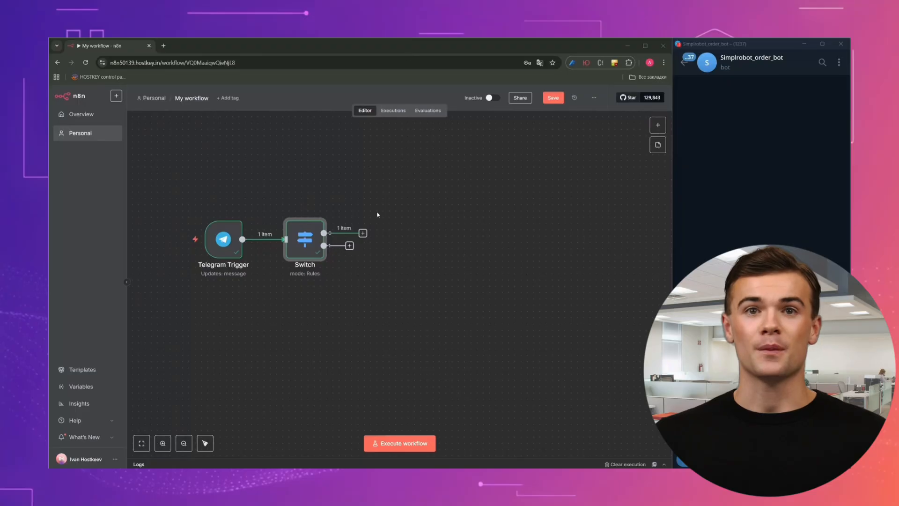
# Add a Telegram "Send message and wait for response" node to the first output of the Switch
pyautogui.click(362, 232)
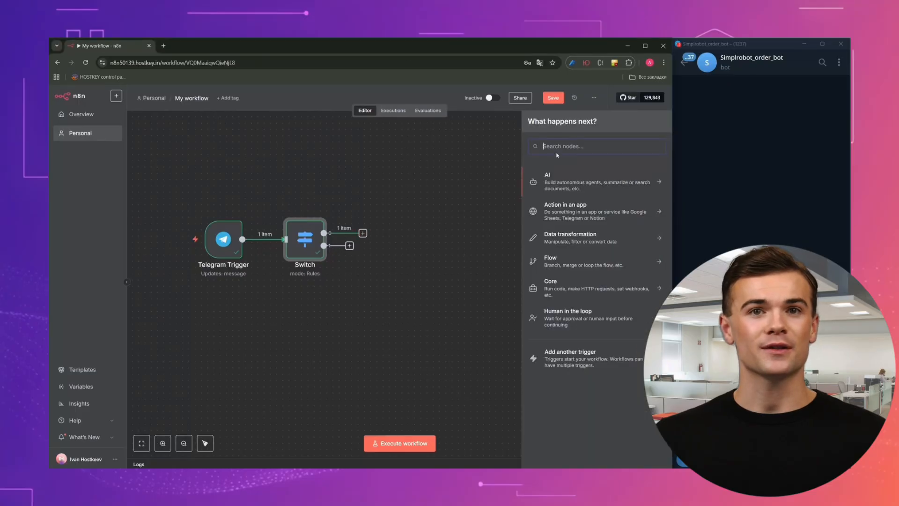
pyautogui.write('Teleg')
pyautogui.click(557, 177)
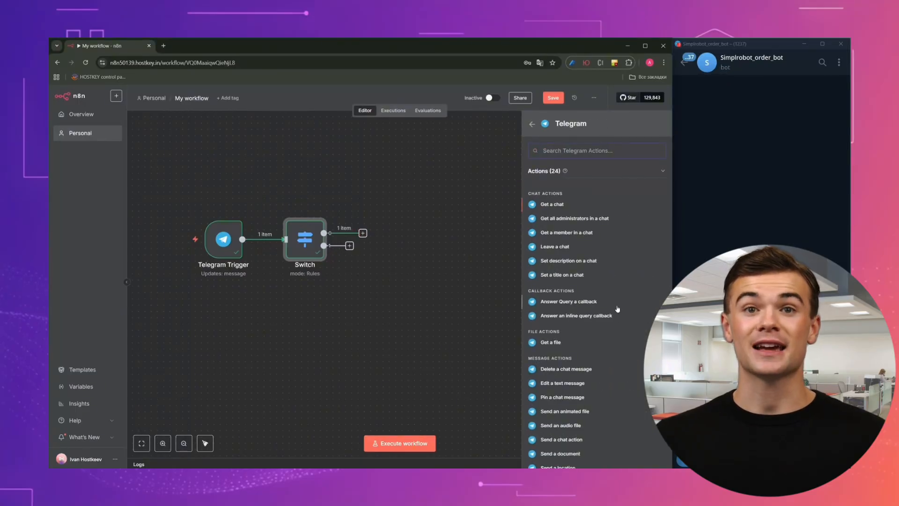
pyautogui.scroll(-5, 609, 346)
pyautogui.click(604, 382)
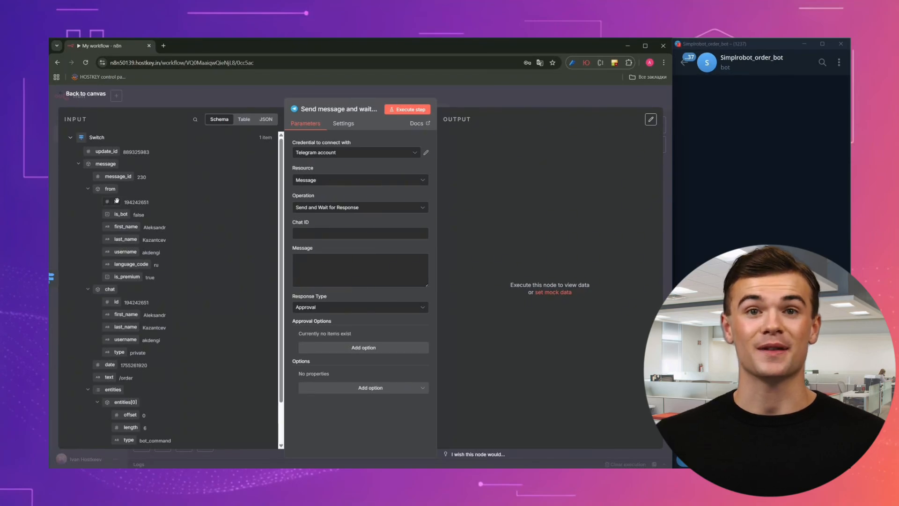
# Set Chat ID to {{ $json.message.chat.id }}, write a message requesting the order number with a sample, and choose the Free Text response type
pyautogui.moveTo(112, 304); pyautogui.dragTo(375, 234)
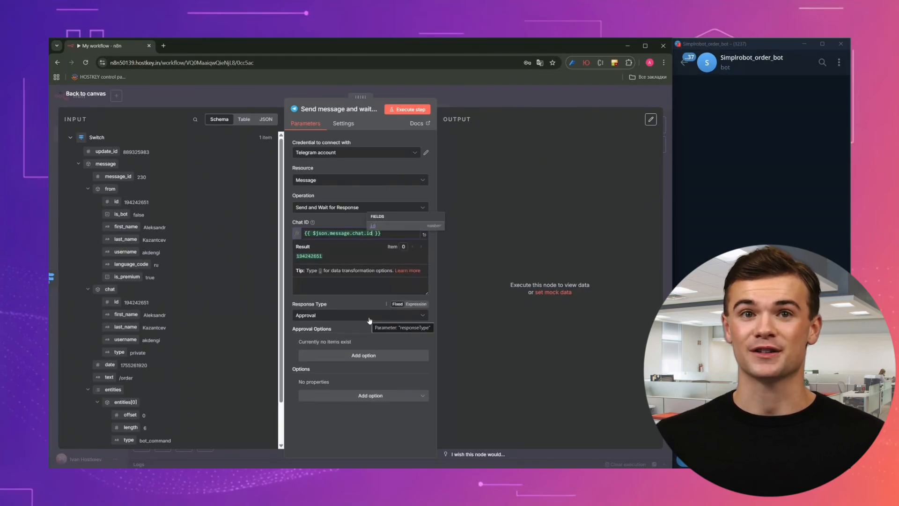
pyautogui.click(353, 196)
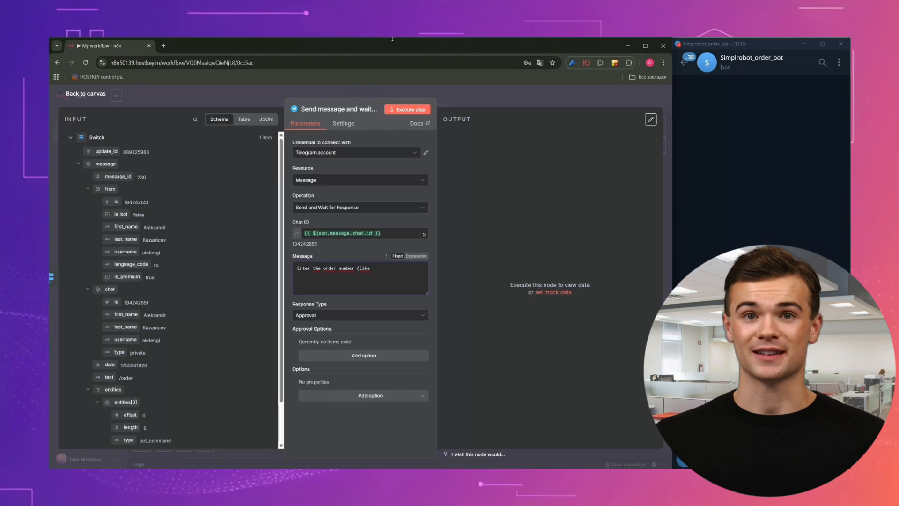
pyautogui.write(')')
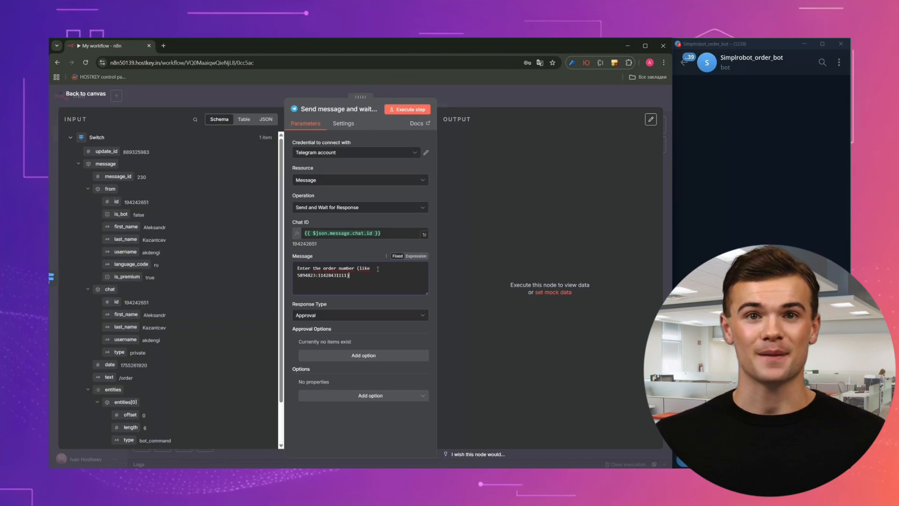
pyautogui.click(339, 314)
pyautogui.click(318, 345)
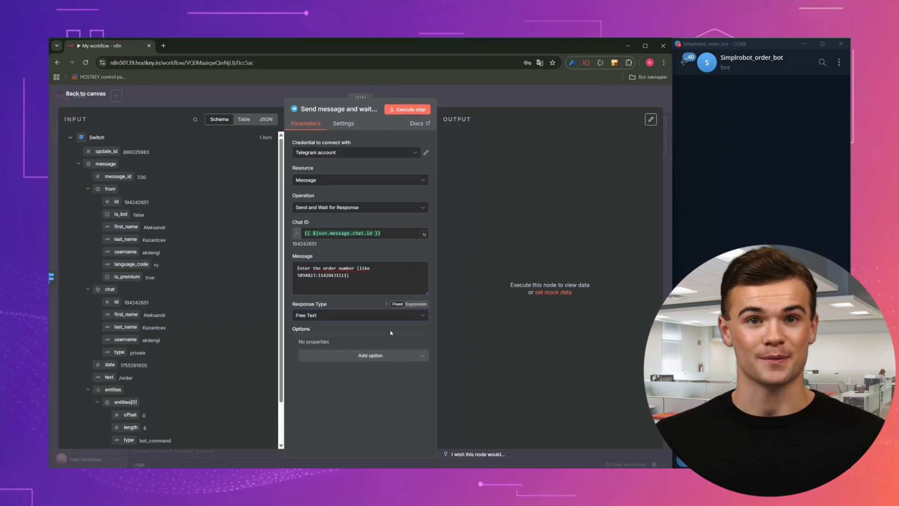
# Execute the send-and-wait step, and add the Append n8n Attribution option switched off
pyautogui.click(400, 111)
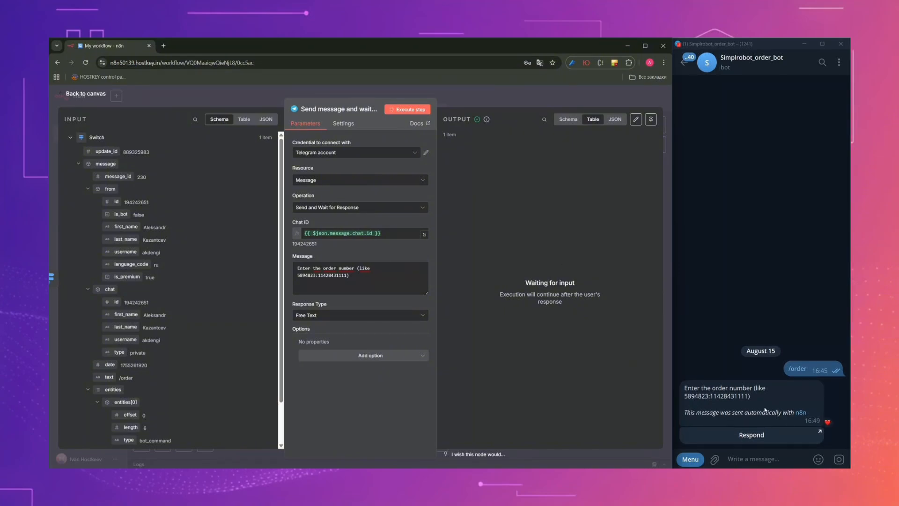
pyautogui.click(371, 355)
pyautogui.click(337, 457)
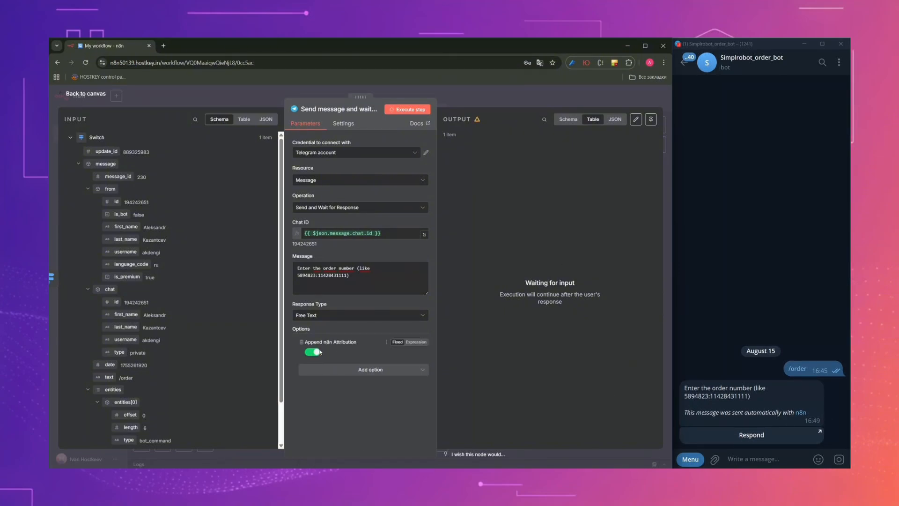
# Open the response form from the bot's message, submit the sample order number, and close the form
pyautogui.click(751, 434)
pyautogui.press('Return')
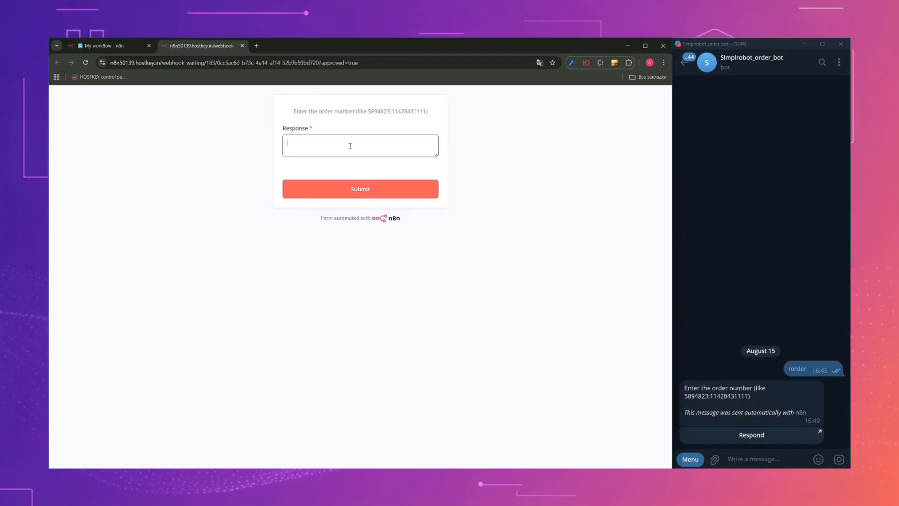
pyautogui.click(375, 191)
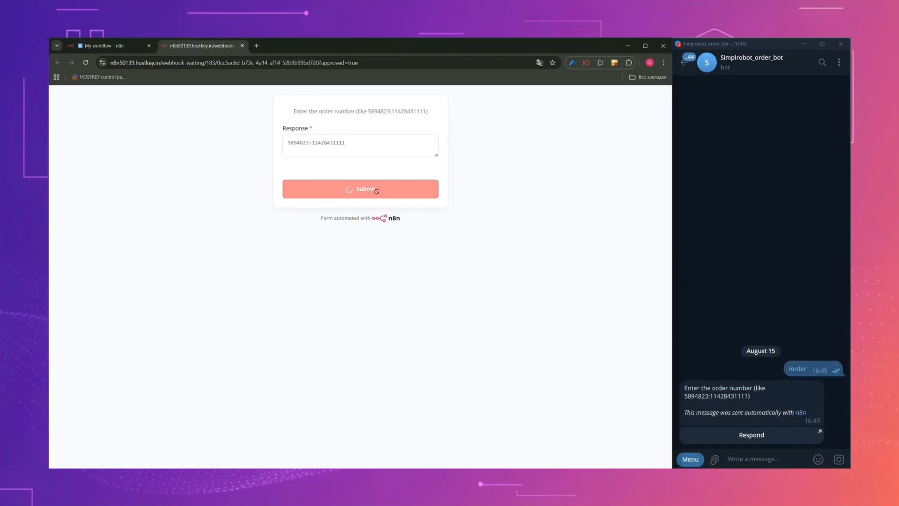
pyautogui.click(242, 45)
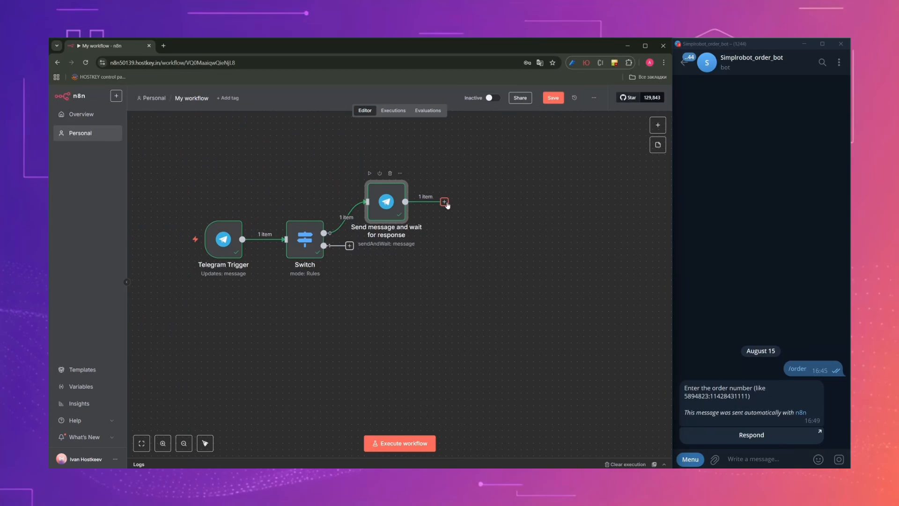
# Add a Google Sheets "Get row(s) in sheet" node after the "Send message and wait for response" node
pyautogui.click(444, 202)
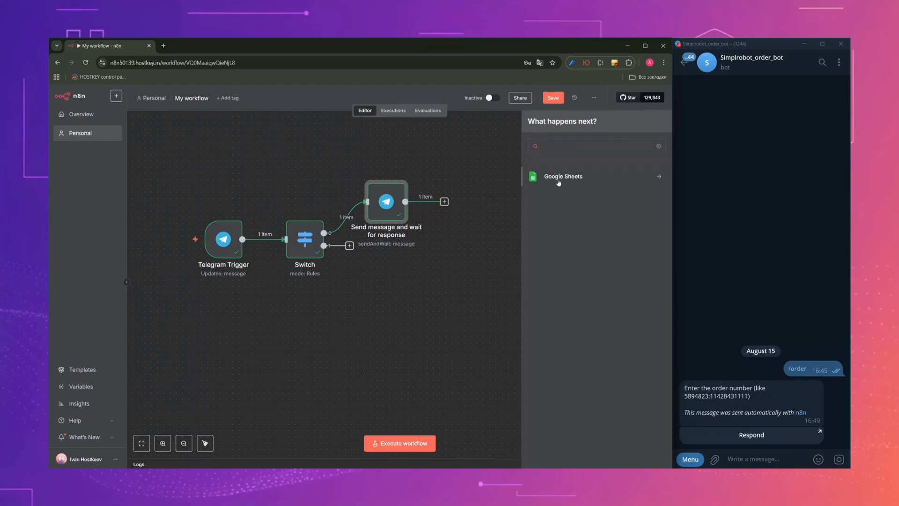
pyautogui.click(550, 178)
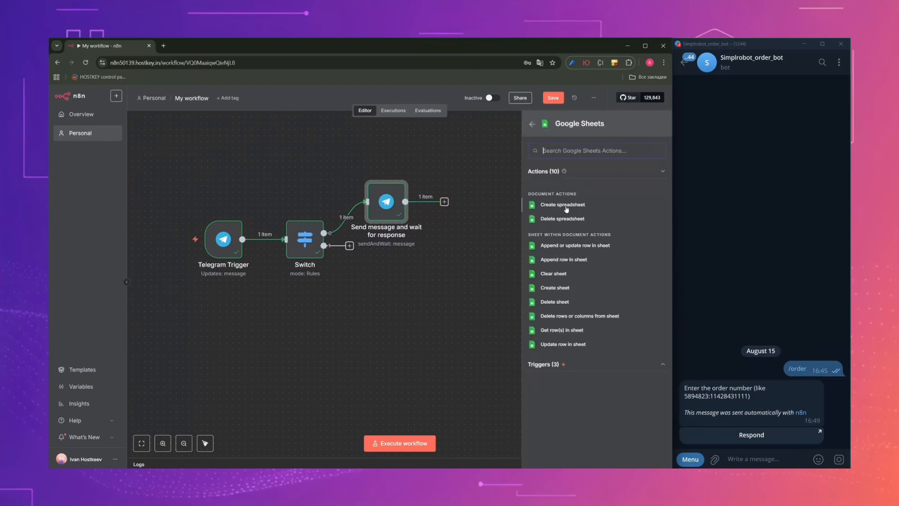
pyautogui.click(562, 330)
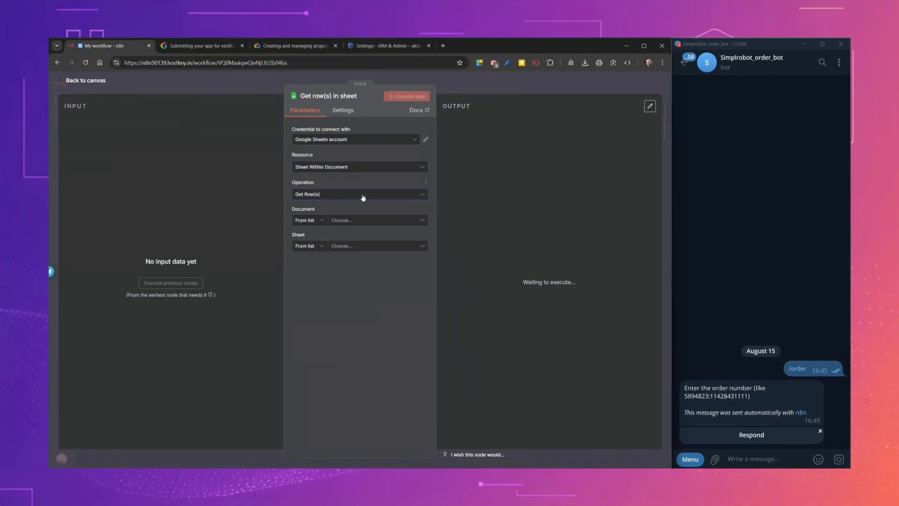
# Select Simplrobot Store Sheet as the document and Order Table as the sheet to read rows from
pyautogui.click(363, 221)
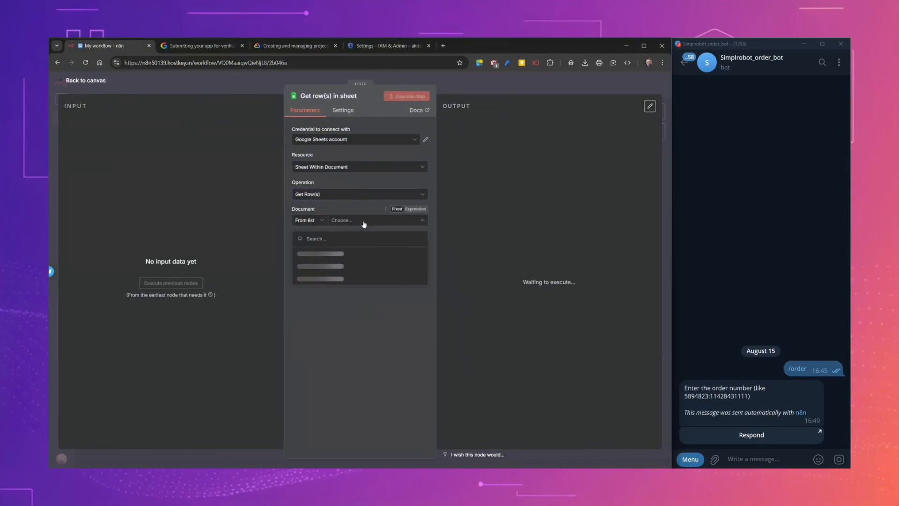
pyautogui.click(364, 253)
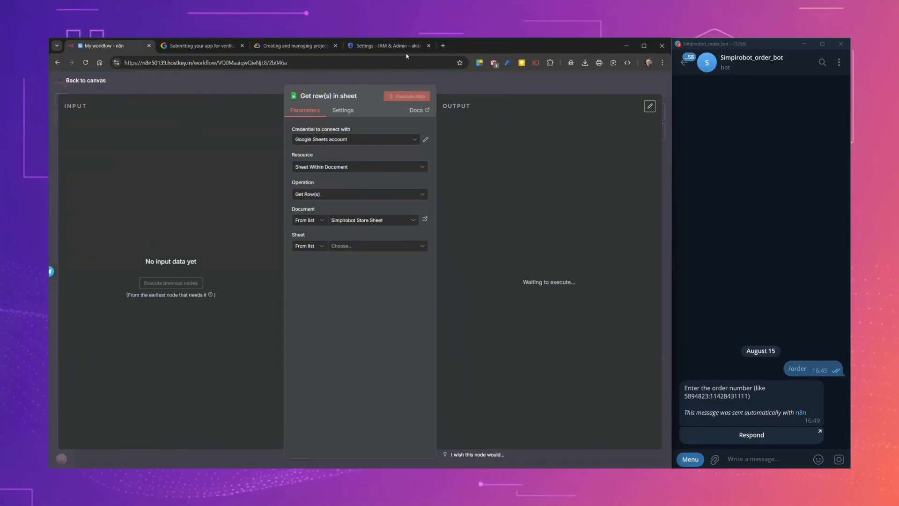
pyautogui.click(370, 246)
pyautogui.click(333, 268)
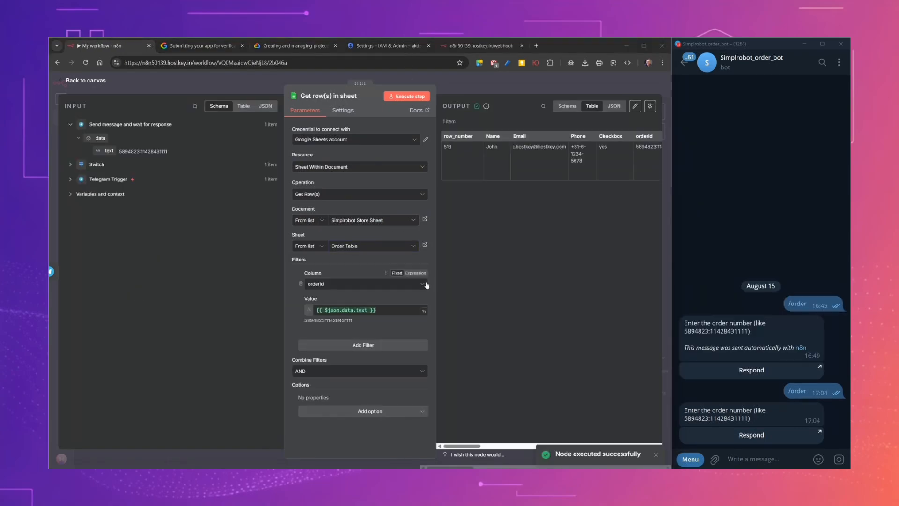
# Filter the sheet rows by the orderid column matching {{ $json.data.text }}, and execute the step
pyautogui.click(365, 284)
pyautogui.click(349, 311)
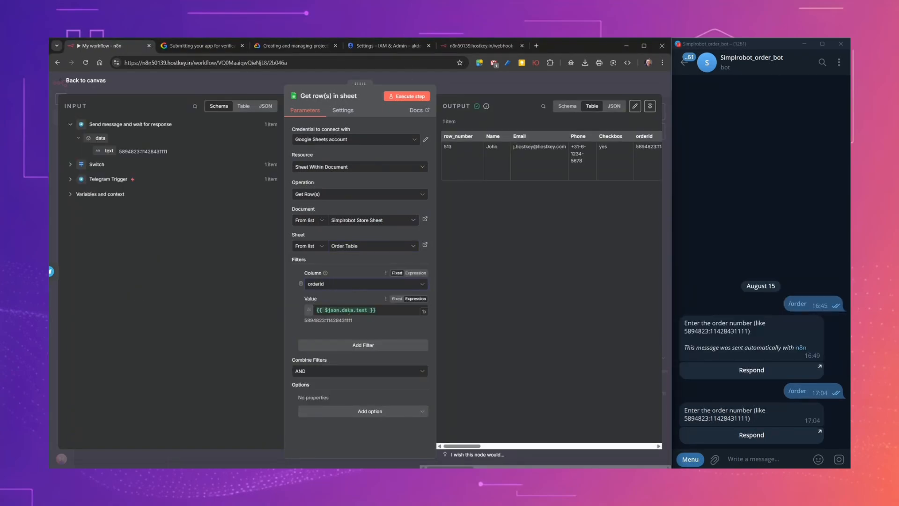
pyautogui.click(407, 96)
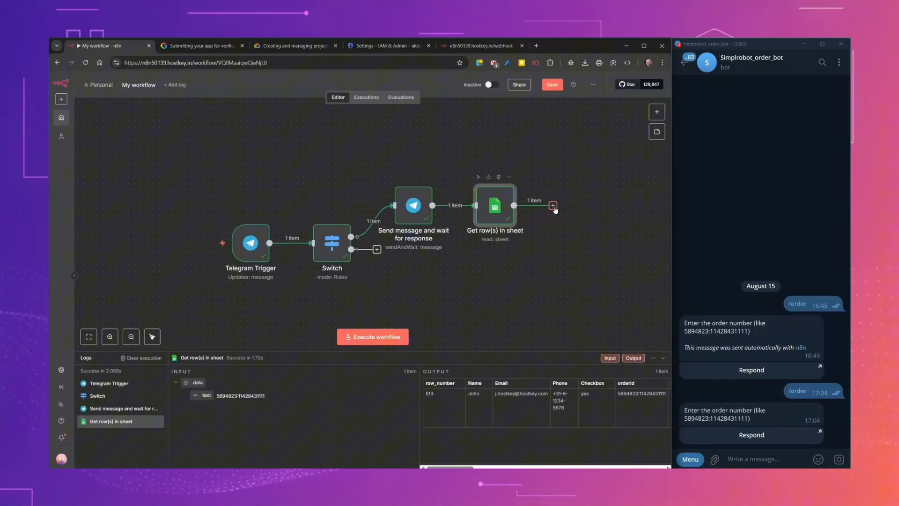
# Add a Telegram "Send a text message" node after the "Get row(s) in sheet" node
pyautogui.click(552, 205)
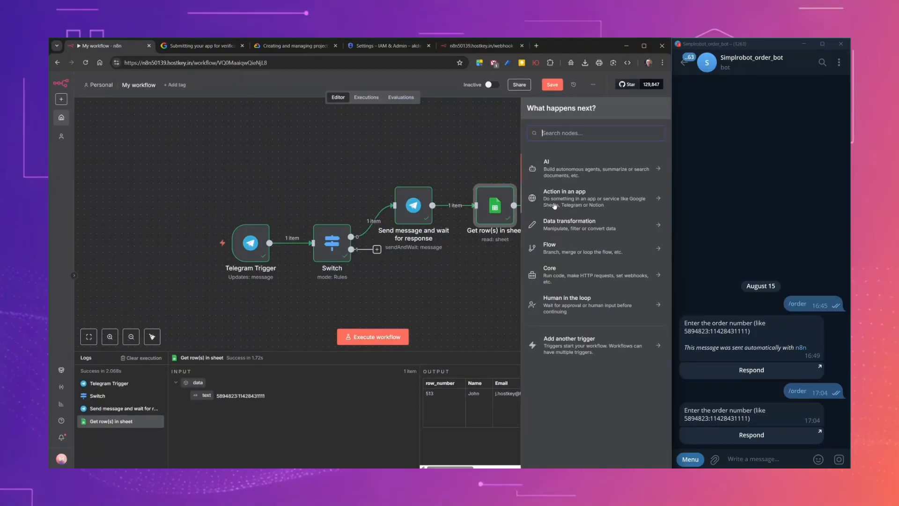
pyautogui.write('Telegram')
pyautogui.press('Return')
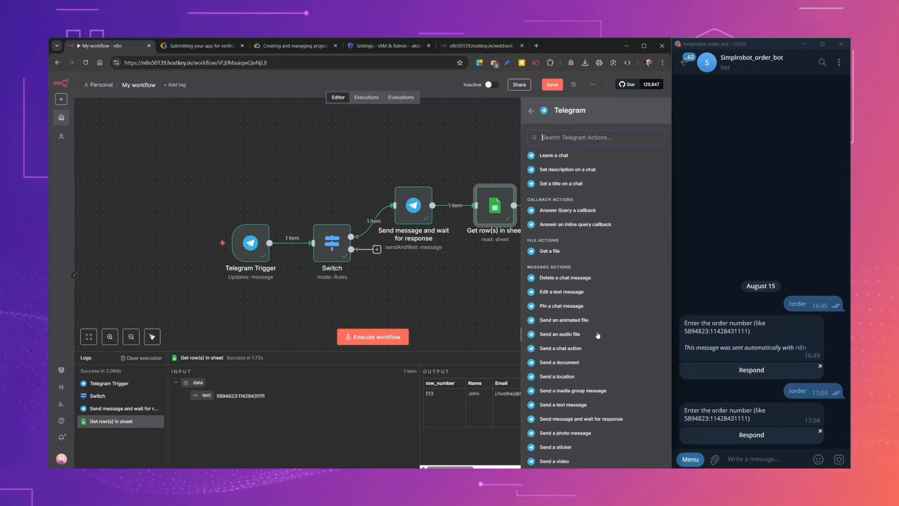
pyautogui.click(581, 405)
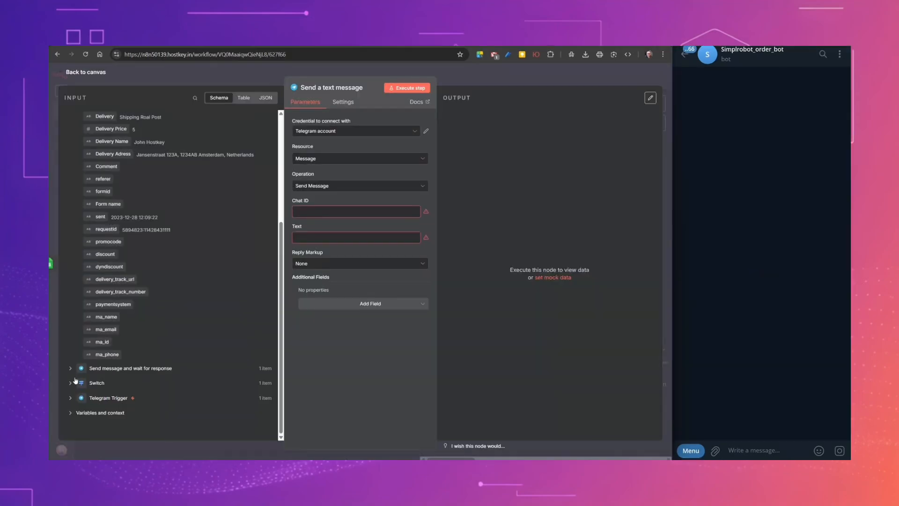
# Map the message's Chat ID to the chat id from the Switch node's output
pyautogui.click(71, 368)
pyautogui.scroll(-2, 119, 372)
pyautogui.click(70, 383)
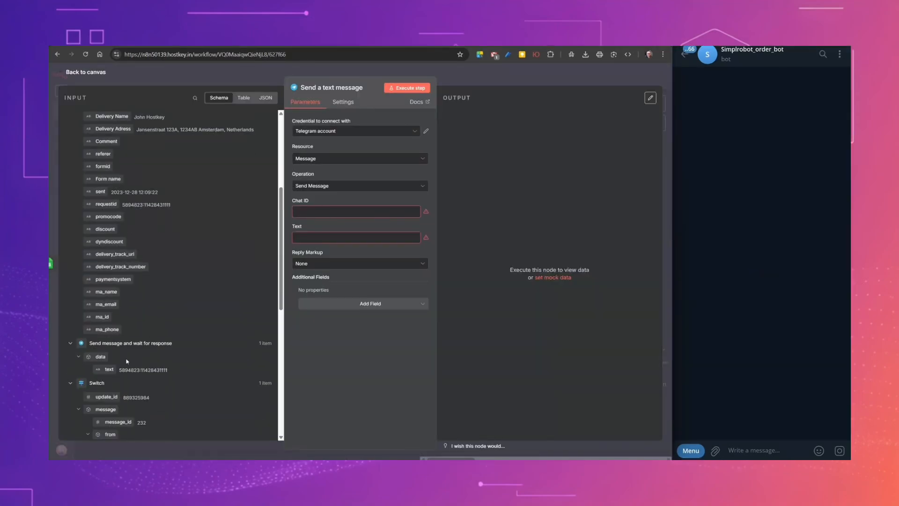
pyautogui.scroll(-6, 126, 357)
pyautogui.moveTo(115, 313); pyautogui.dragTo(323, 211)
# Build the message text from the sheet's orderid, Name, Email, products and Delivery fields, and execute the step
pyautogui.scroll(9, 197, 230)
pyautogui.click(197, 230)
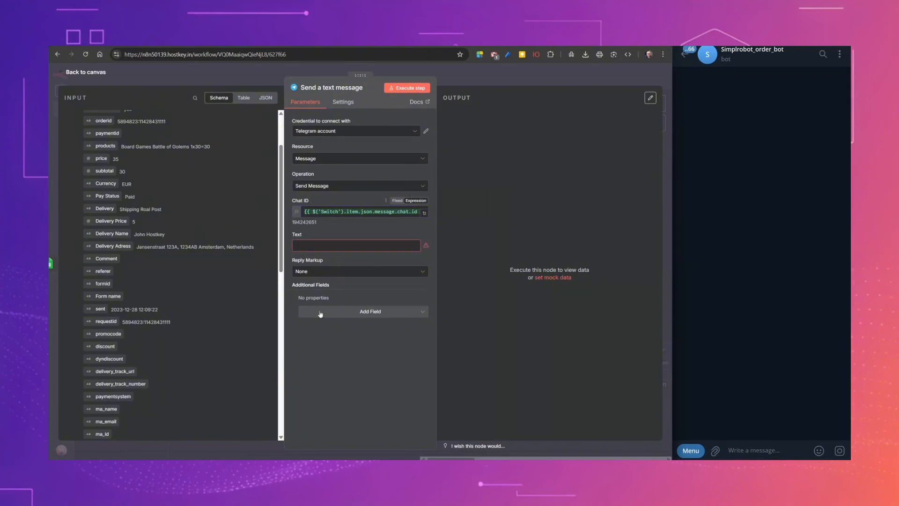
pyautogui.scroll(3, 213, 256)
pyautogui.moveTo(103, 193); pyautogui.dragTo(310, 249)
pyautogui.moveTo(310, 249); pyautogui.dragTo(311, 247)
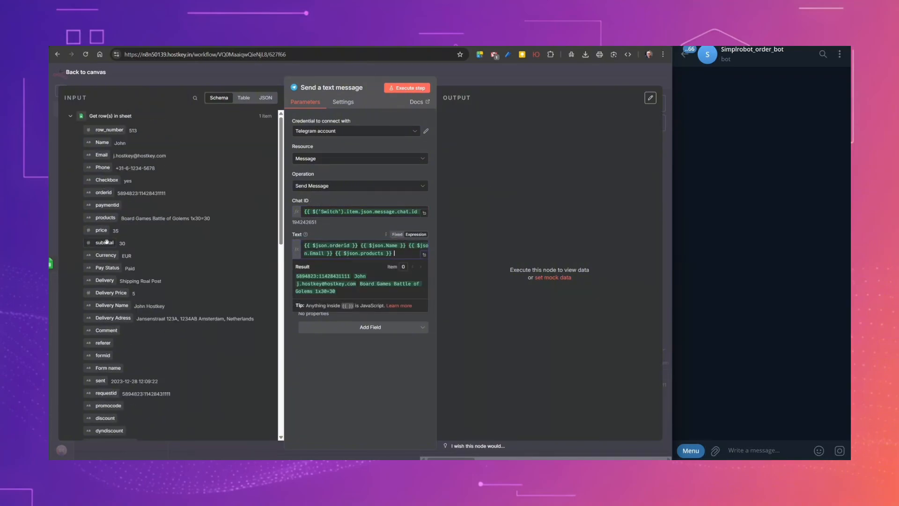
pyautogui.moveTo(108, 287); pyautogui.dragTo(359, 264)
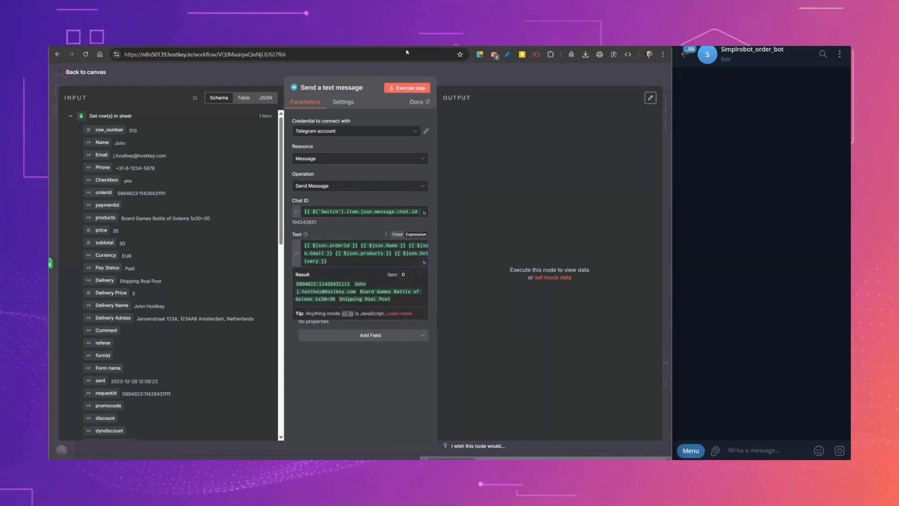
pyautogui.click(402, 88)
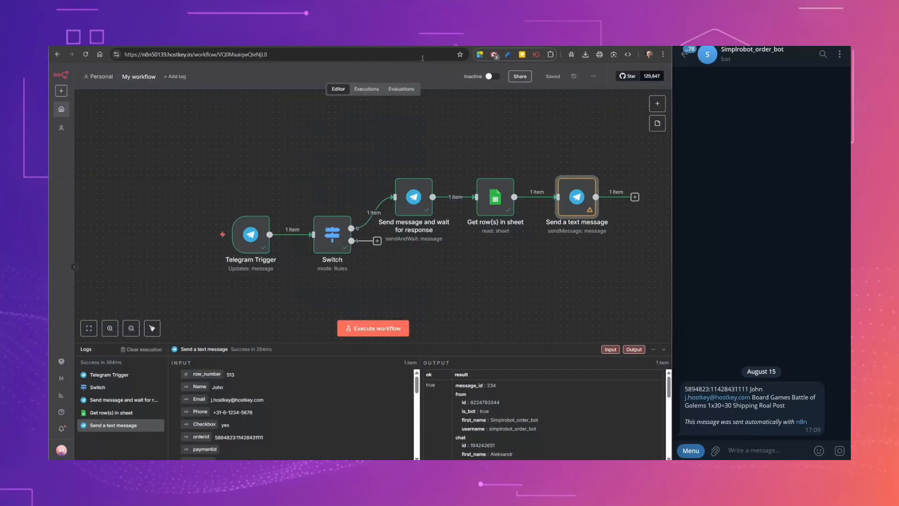
# Change the On Error behaviour of the "Send a text message" node and execute the step again
pyautogui.doubleClick(583, 198)
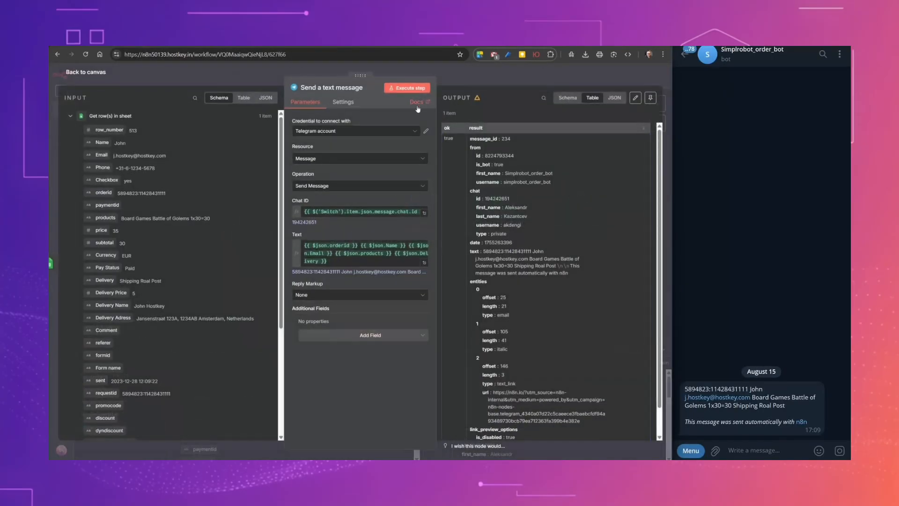
pyautogui.click(343, 102)
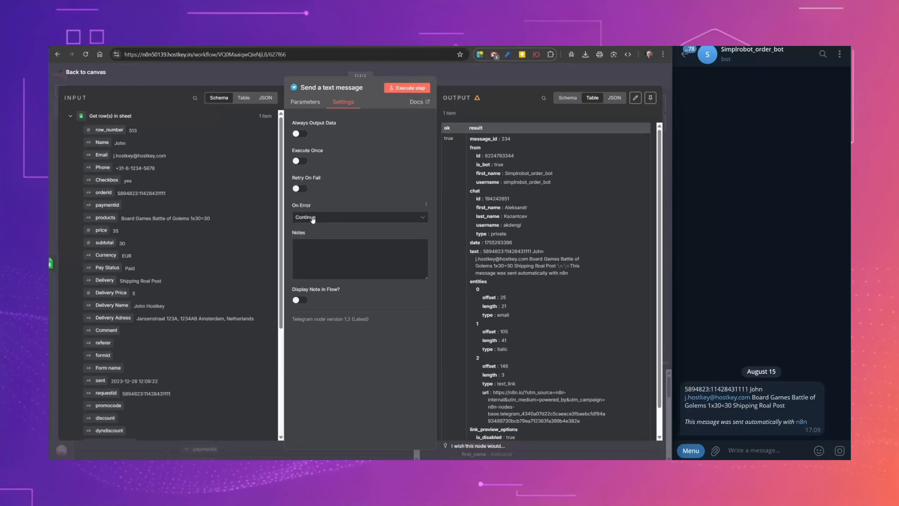
pyautogui.click(336, 217)
pyautogui.click(314, 258)
pyautogui.click(398, 90)
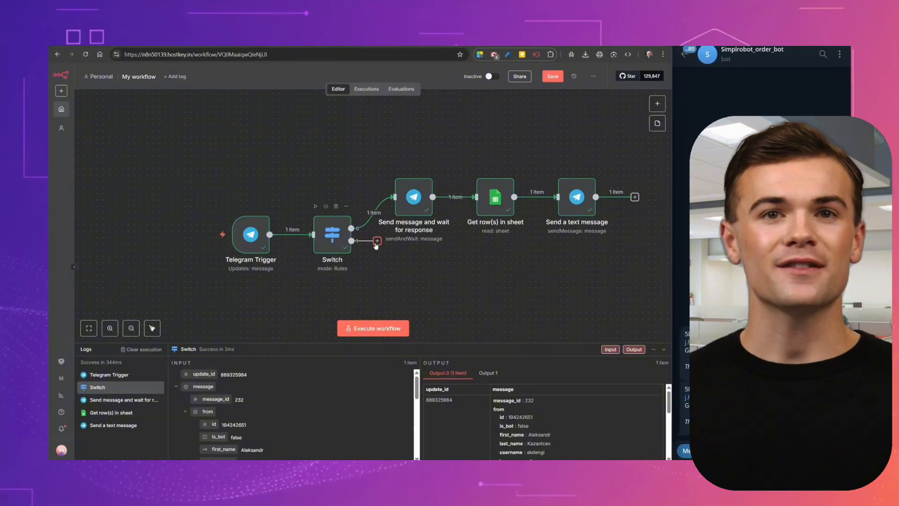
# Add a Telegram "Send a text message" node to the Switch node's unconnected second output
pyautogui.click(376, 242)
pyautogui.write('Tele')
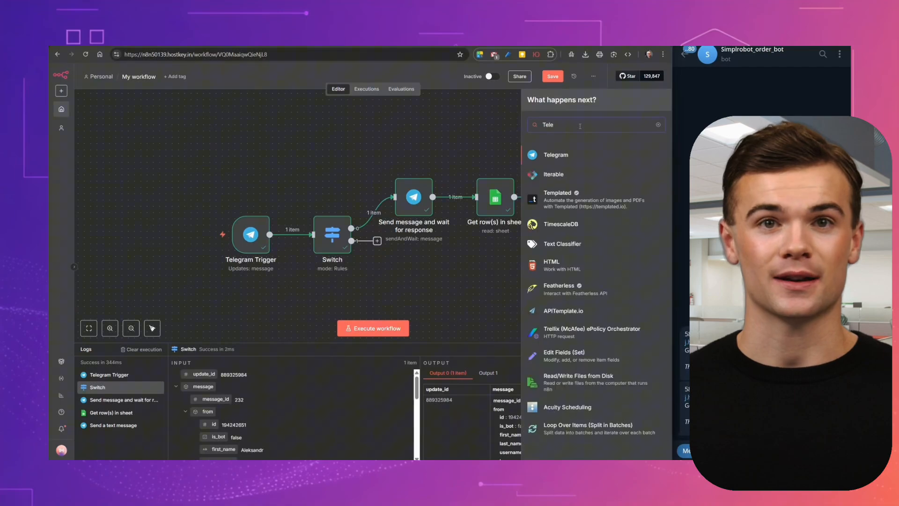
pyautogui.click(609, 154)
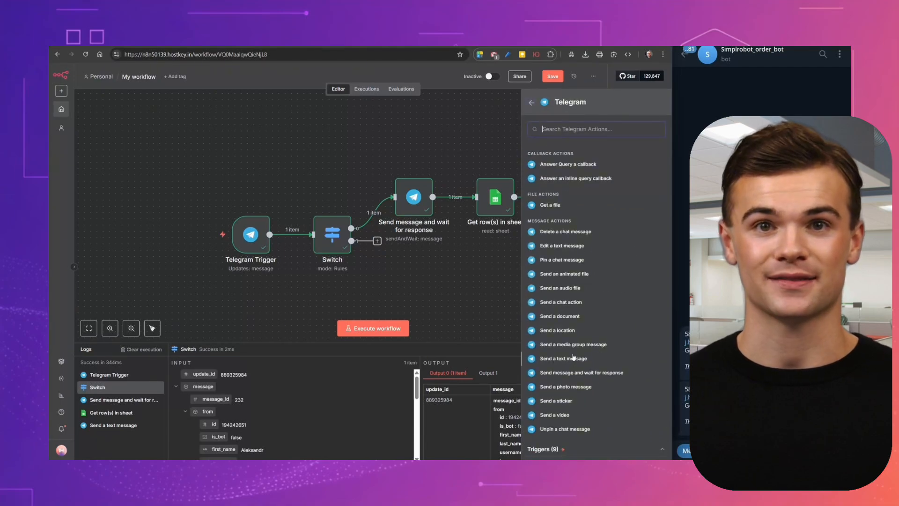
pyautogui.click(572, 358)
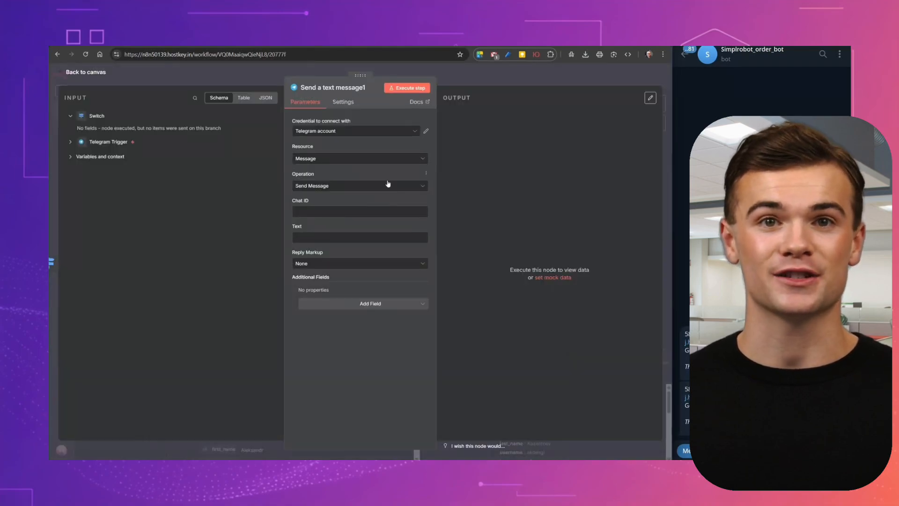
# Set the Chat ID to {{ $json.message.chat.id }} and the text to "Select command from Bot menu!", execute the step, and return to the canvas
pyautogui.click(328, 212)
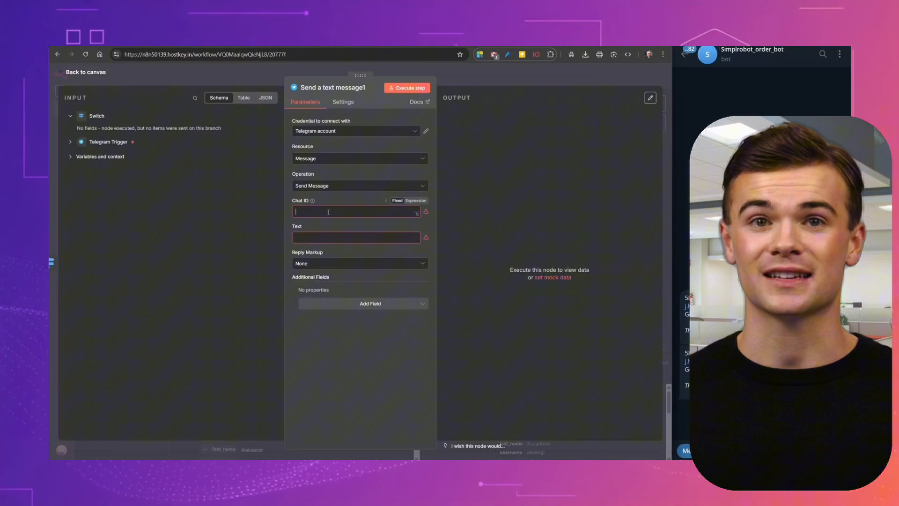
pyautogui.rightClick(329, 212)
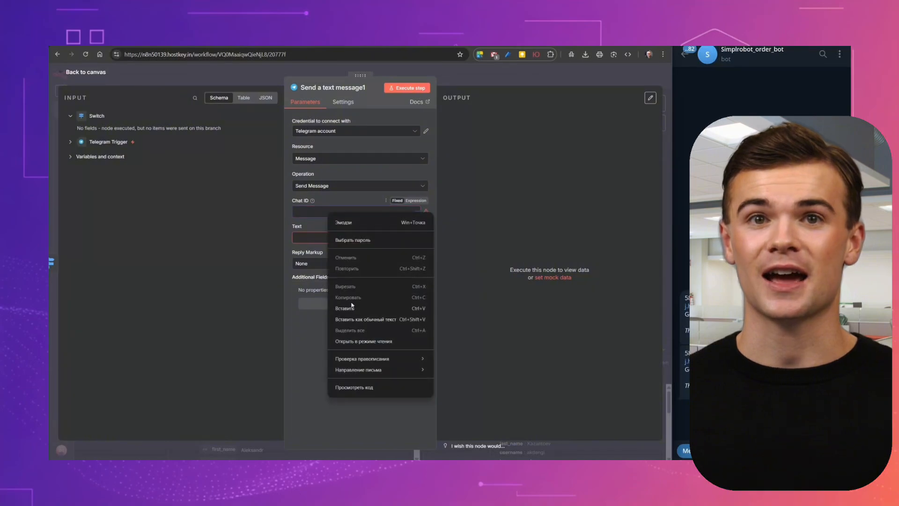
pyautogui.click(351, 302)
pyautogui.click(347, 234)
pyautogui.write('Select comma')
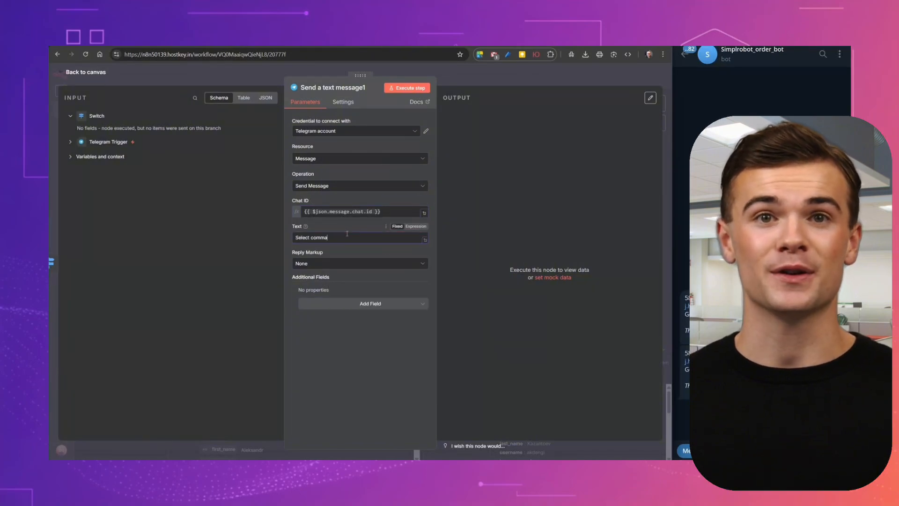
pyautogui.write('nd from Vot menu!')
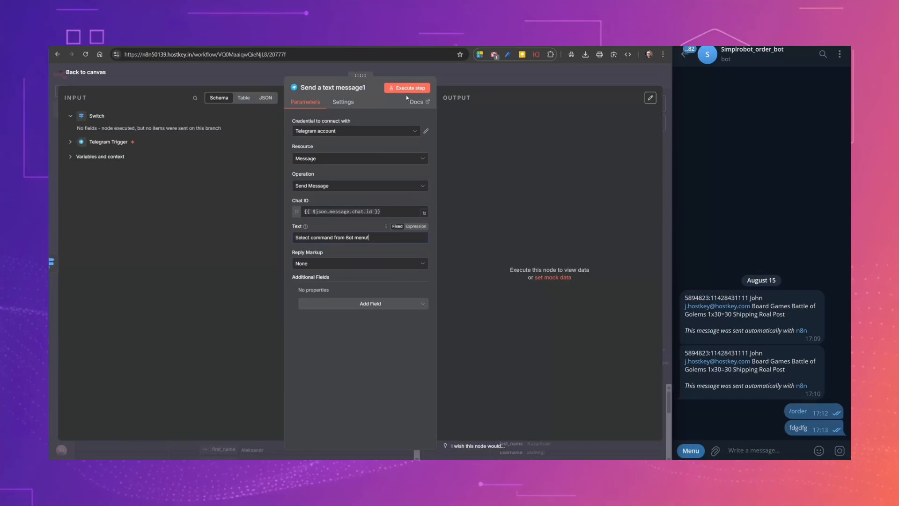
pyautogui.click(406, 89)
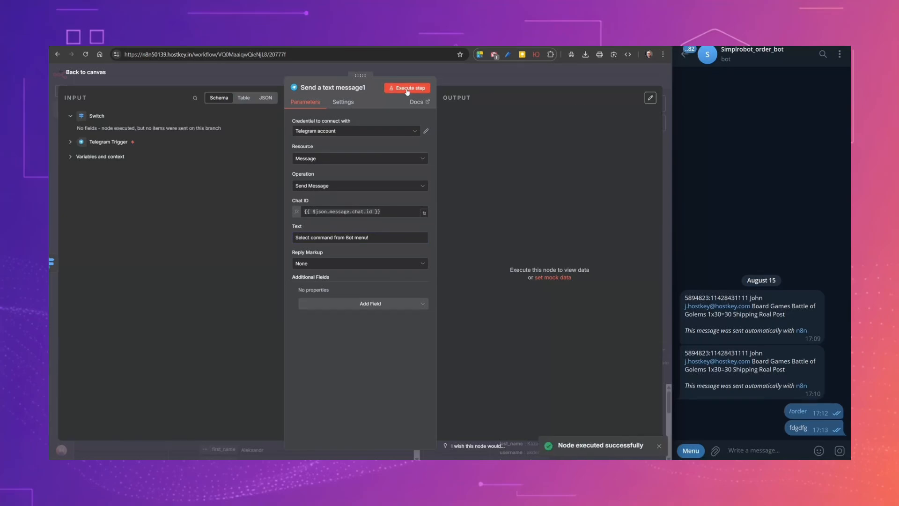
pyautogui.click(99, 73)
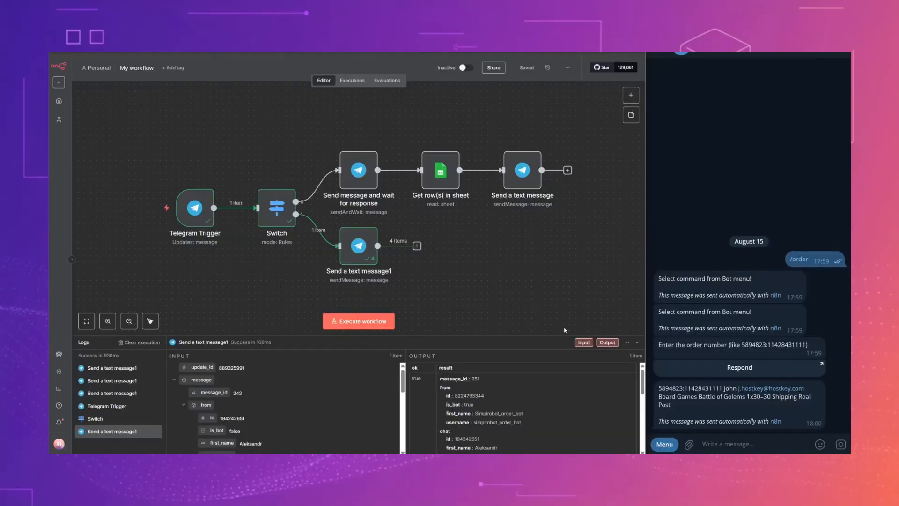
# Execute the whole workflow and test the fallback branch by sending "fdggg" to the bot in Telegram
pyautogui.click(362, 321)
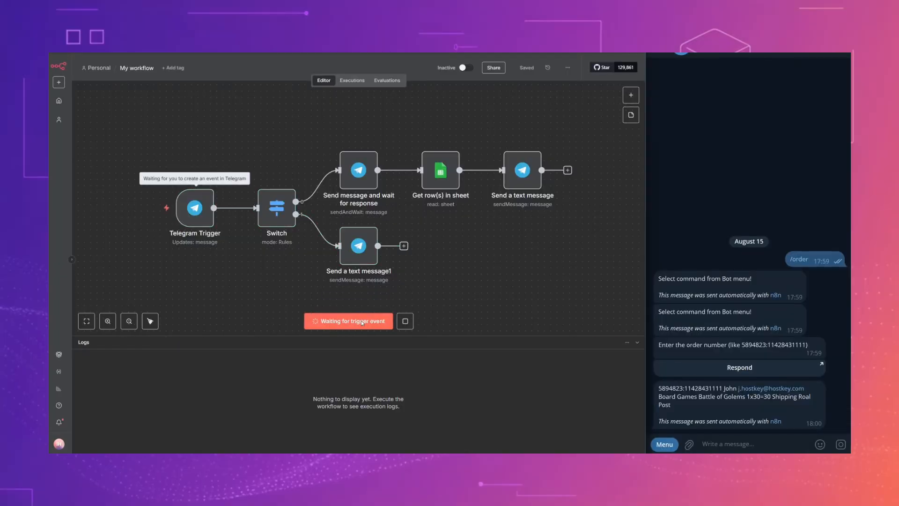
pyautogui.click(747, 447)
pyautogui.write('fdggg')
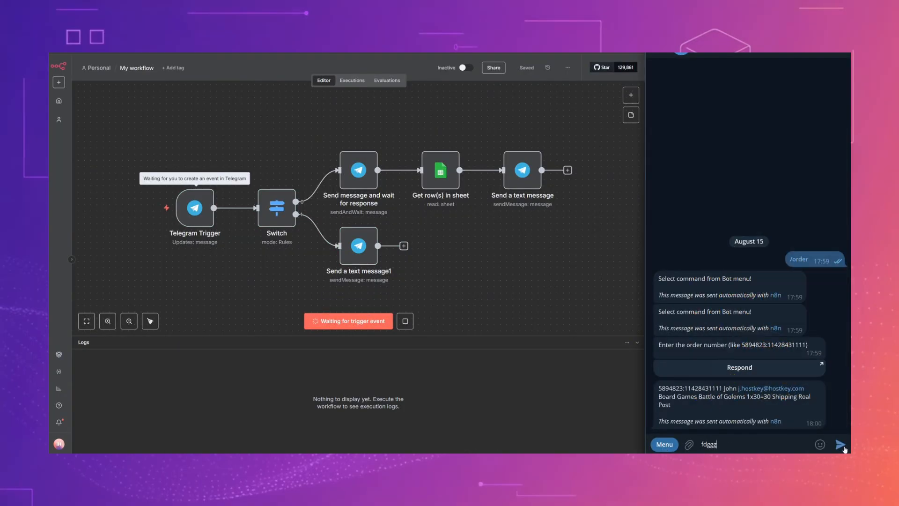
pyautogui.click(842, 447)
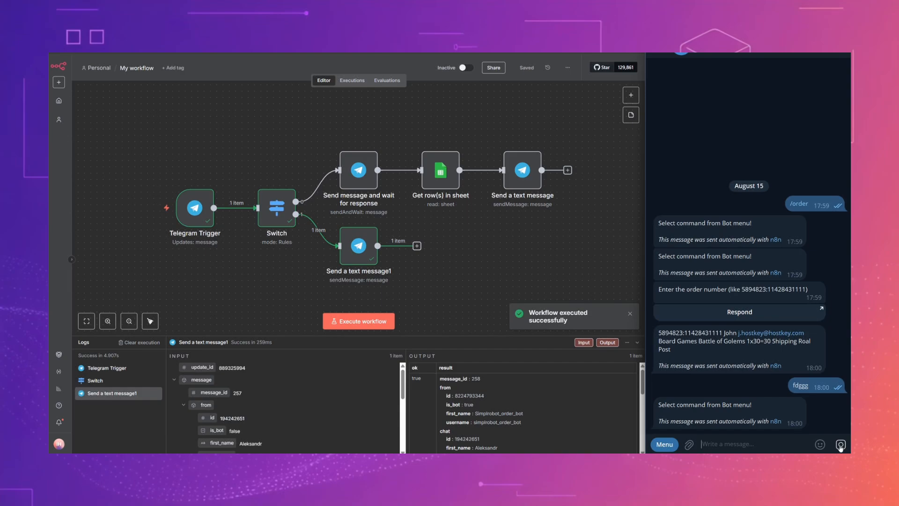
# Activate the finished workflow
pyautogui.click(466, 67)
pyautogui.click(415, 278)
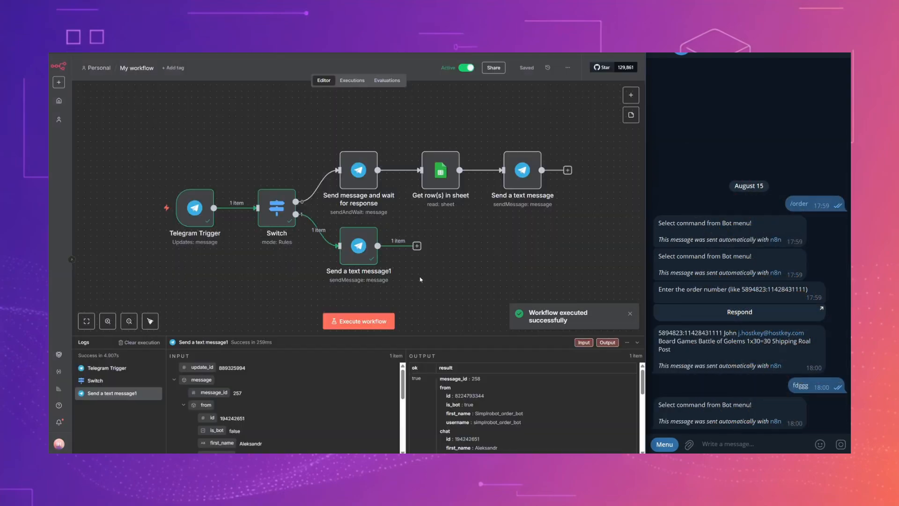